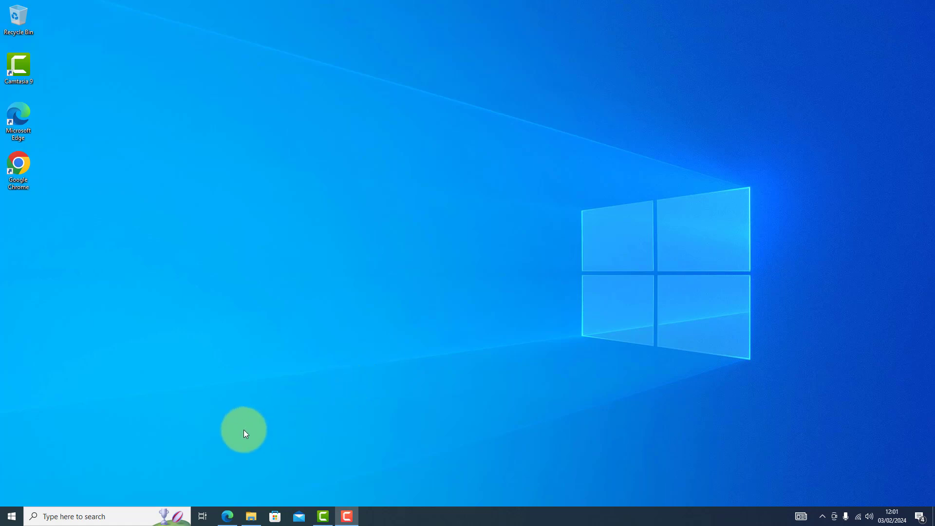
Step: Open the Start menu, scroll the alphabetical app list, and expand the left rail
click(15, 517)
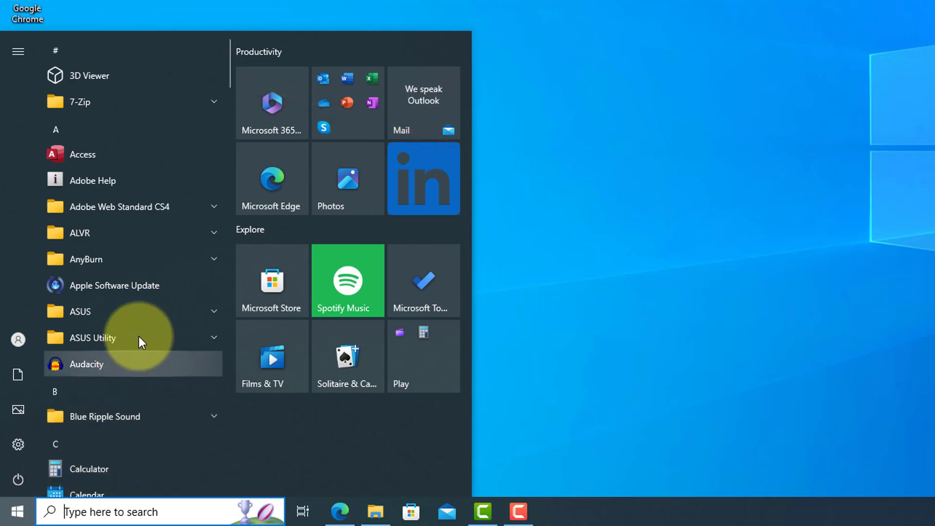
scroll(154, 257, down, 5)
scroll(154, 256, down, 8)
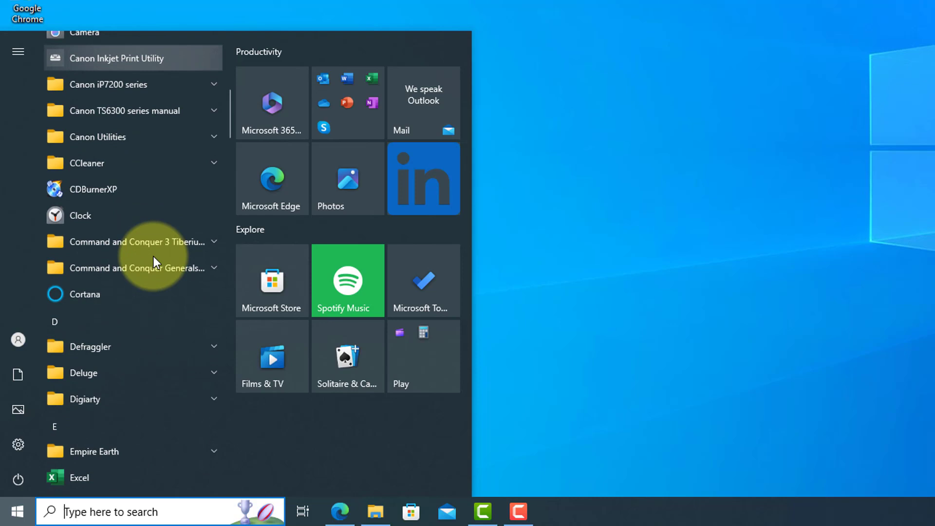
scroll(154, 256, down, 7)
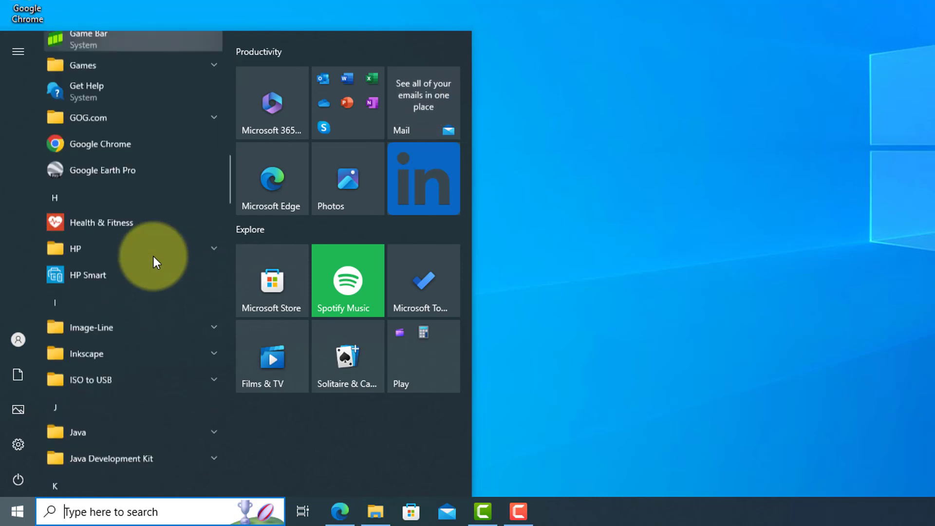
scroll(155, 256, up, 20)
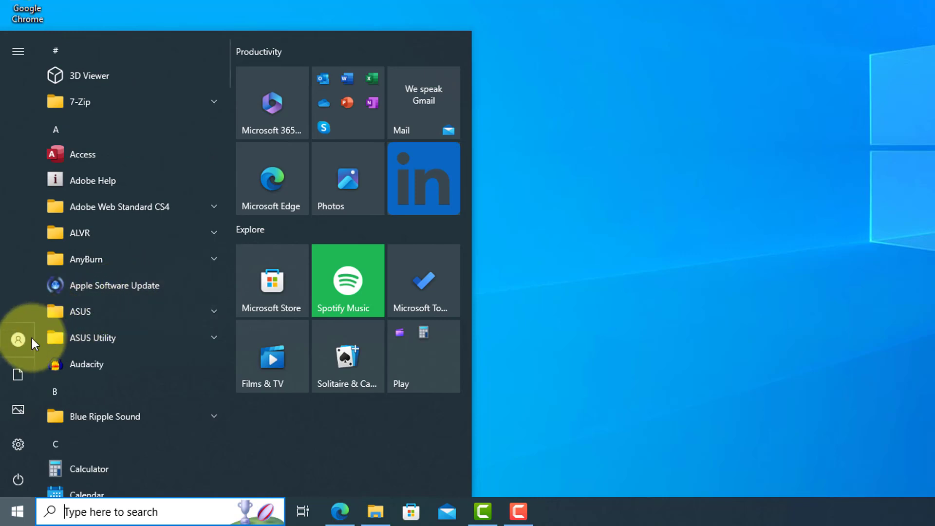
mouse_move(15, 345)
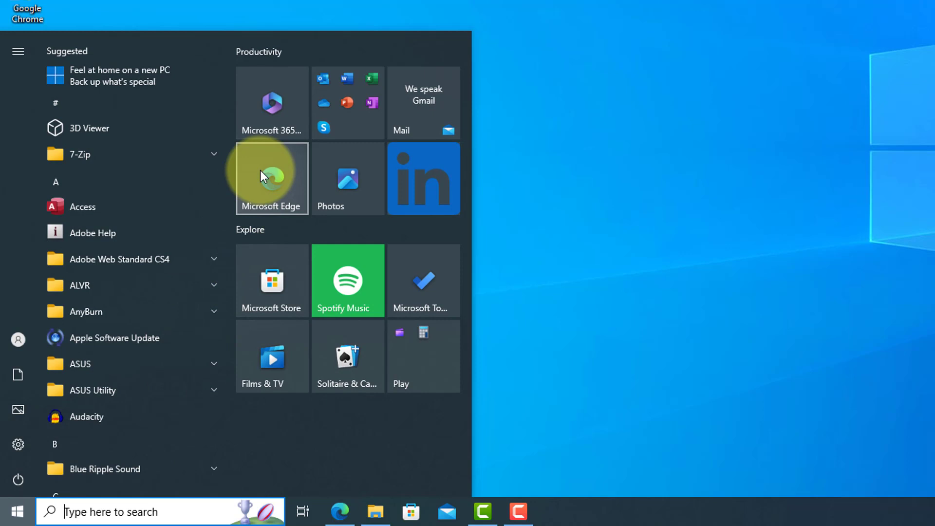
click(275, 109)
mouse_move(275, 108)
mouse_down()
mouse_move(422, 310)
mouse_move(429, 365)
mouse_move(415, 366)
mouse_move(336, 319)
mouse_move(284, 223)
mouse_move(268, 107)
mouse_up()
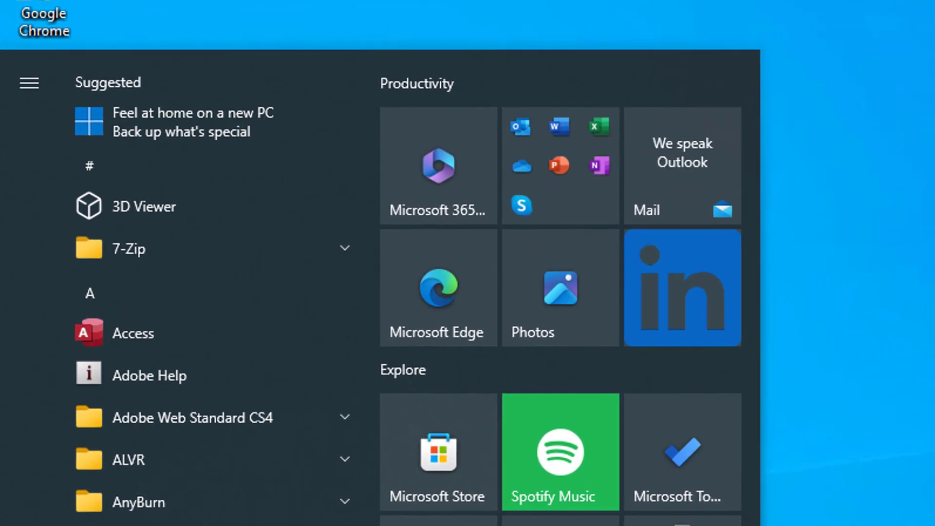
Step: Show the Microsoft 365 tile's Resize sizes and its More submenu with Pin to taskbar
right_click(464, 142)
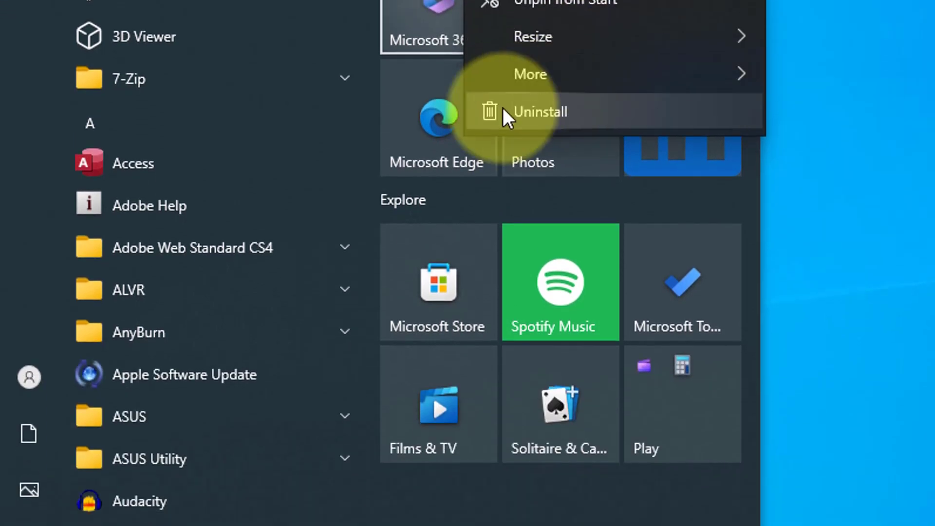
click(468, 513)
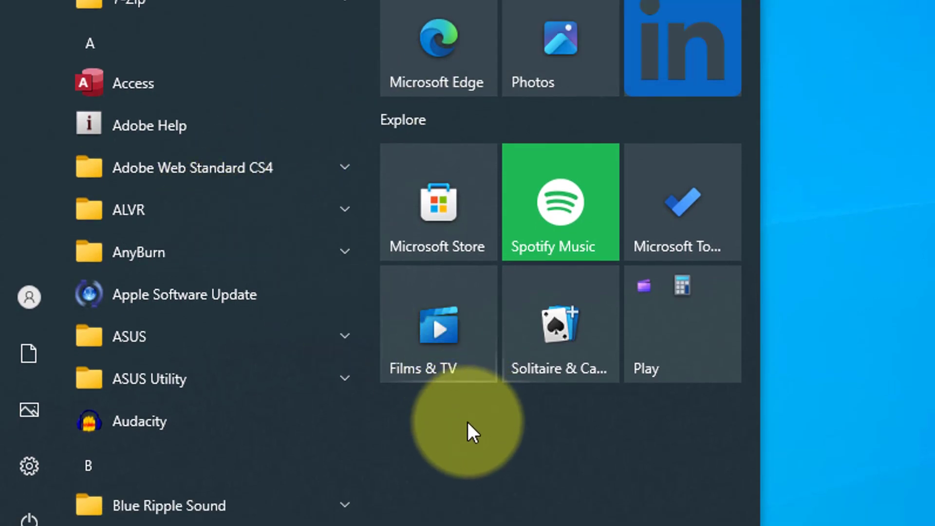
scroll(150, 75, down, 15)
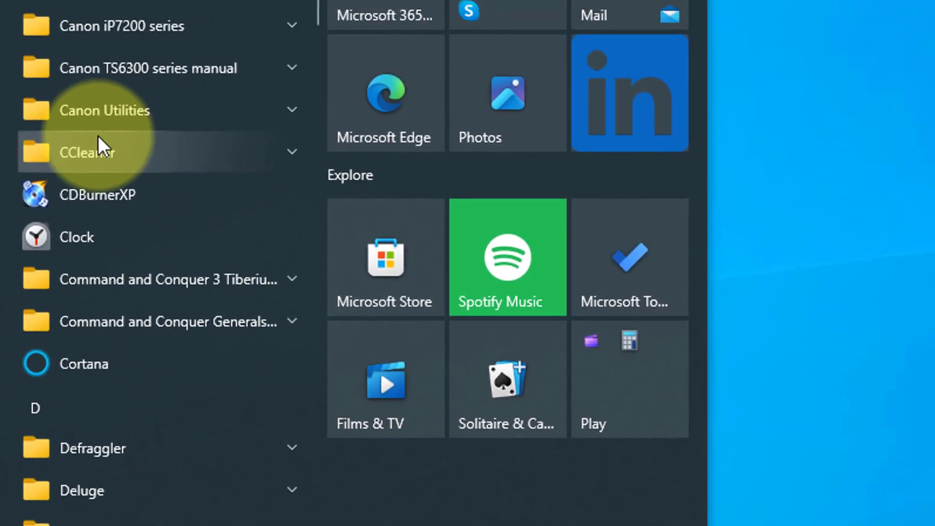
scroll(8, 281, down, 10)
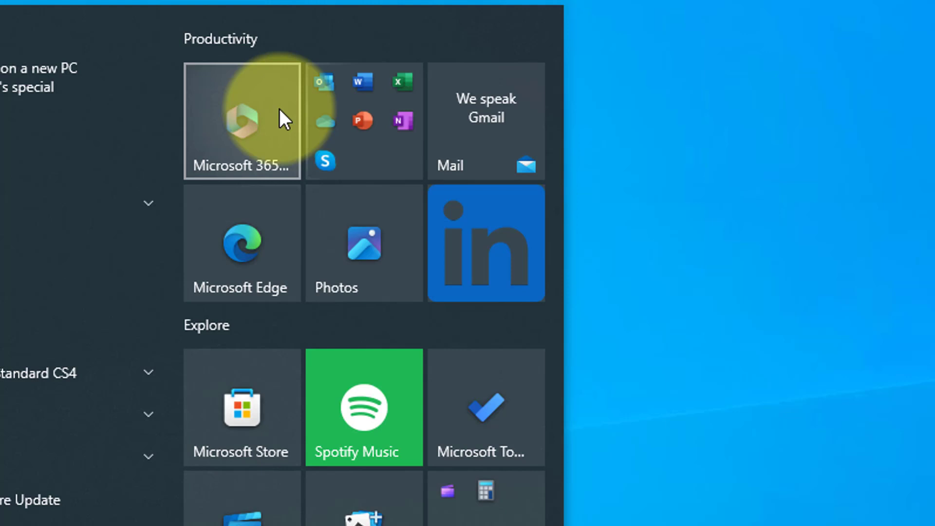
right_click(279, 108)
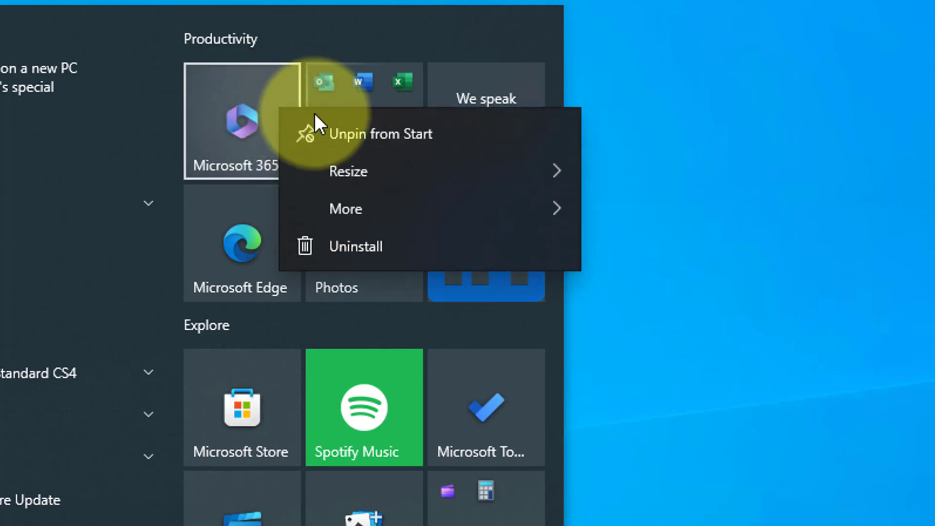
mouse_move(404, 178)
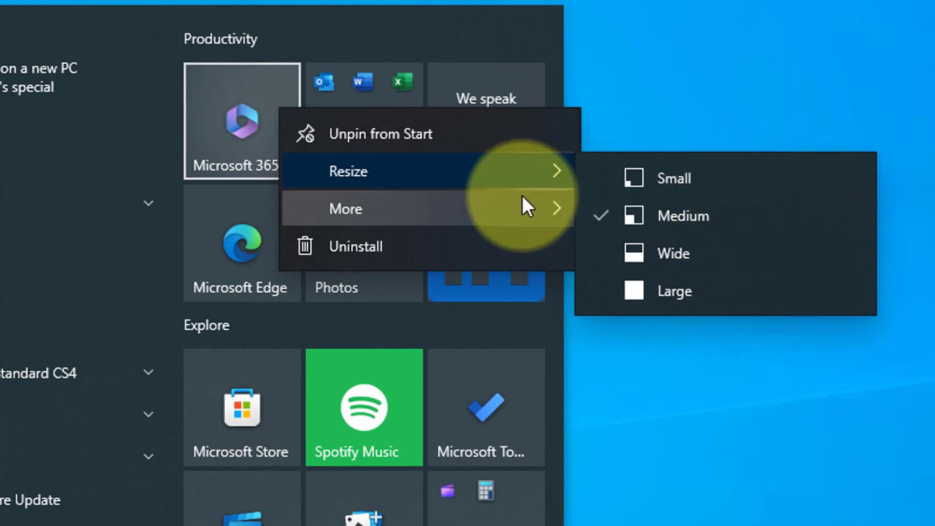
mouse_move(484, 206)
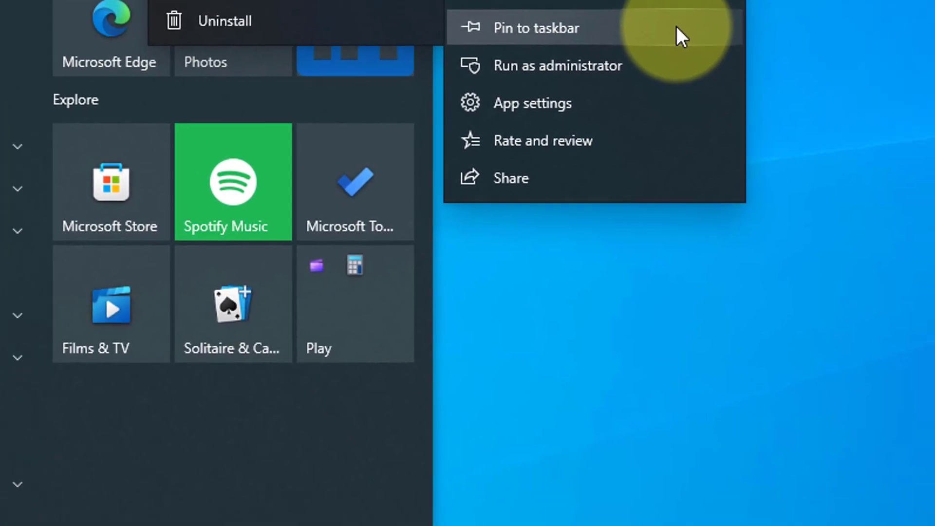
Step: Pin Microsoft 365 to the taskbar, unpin it, then bring back the tile's More submenu
click(807, 253)
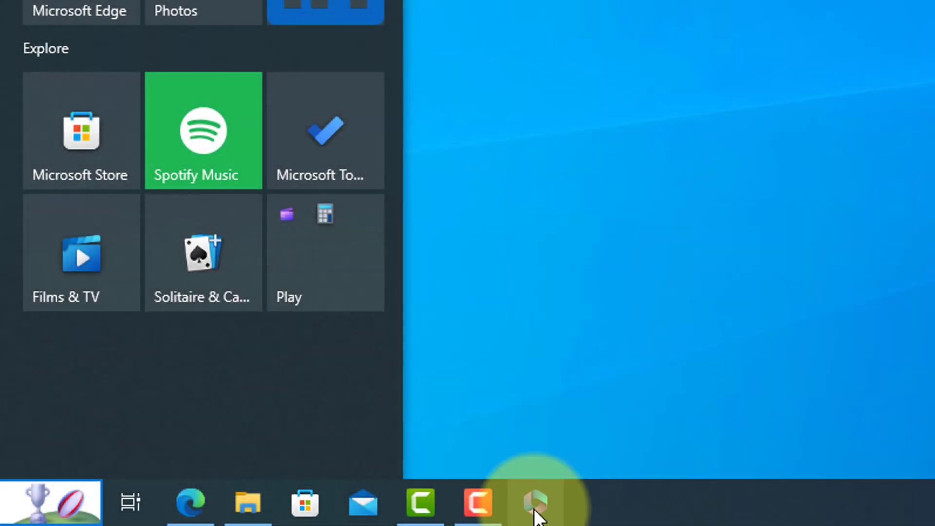
right_click(536, 506)
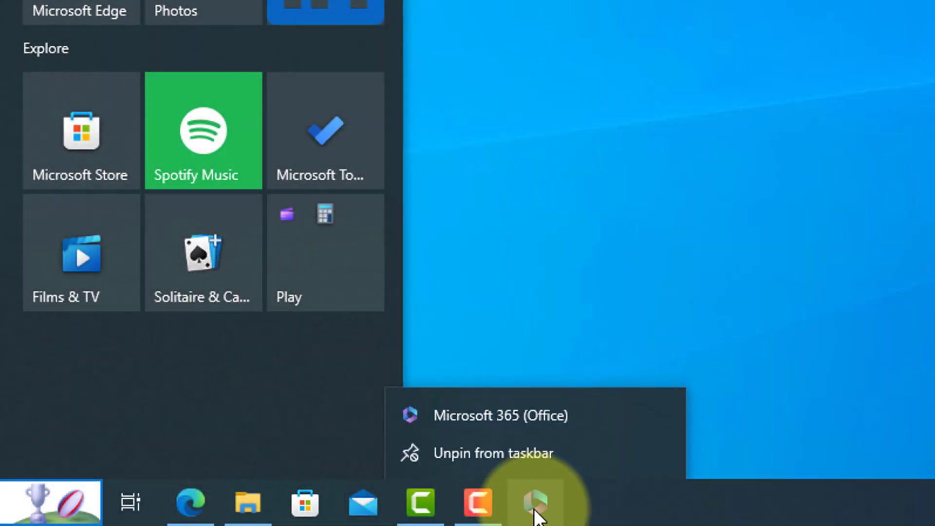
click(529, 459)
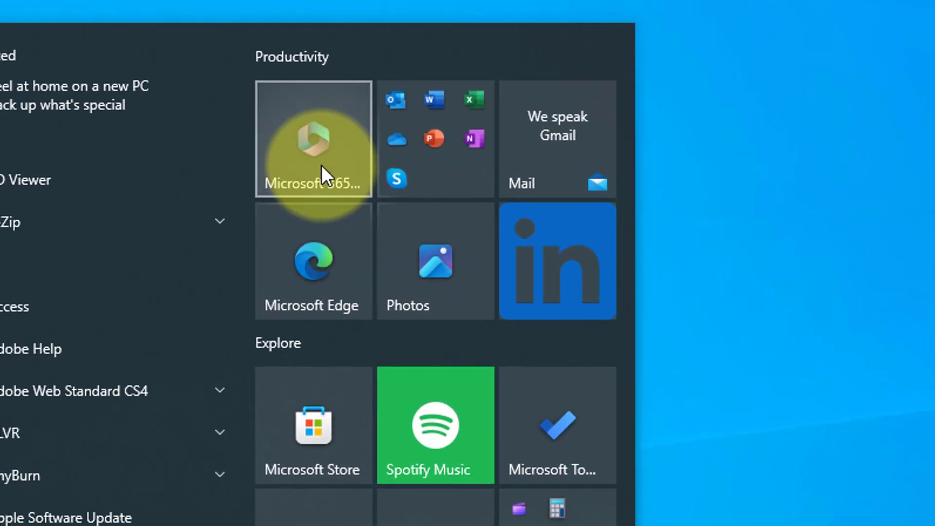
right_click(322, 165)
mouse_move(460, 263)
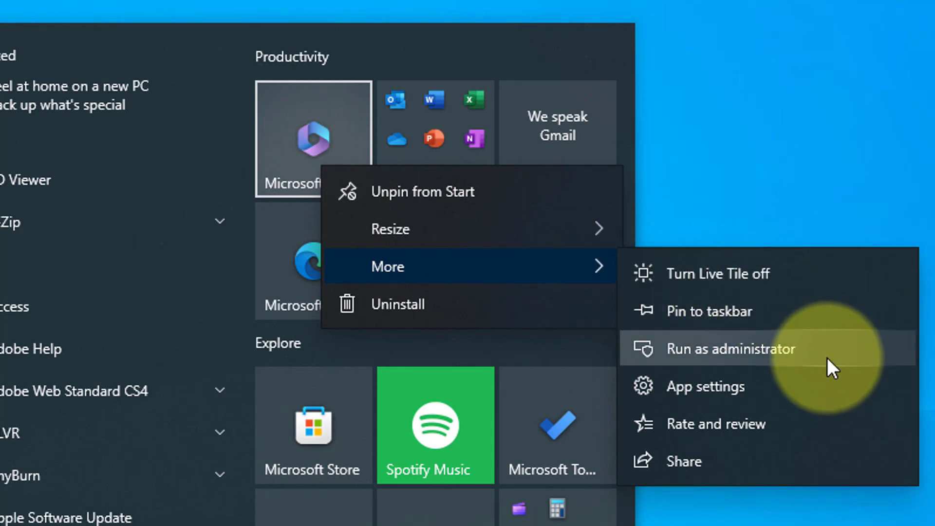
Step: Open Microsoft 365's App settings page in Apps & features and scroll through it
click(829, 387)
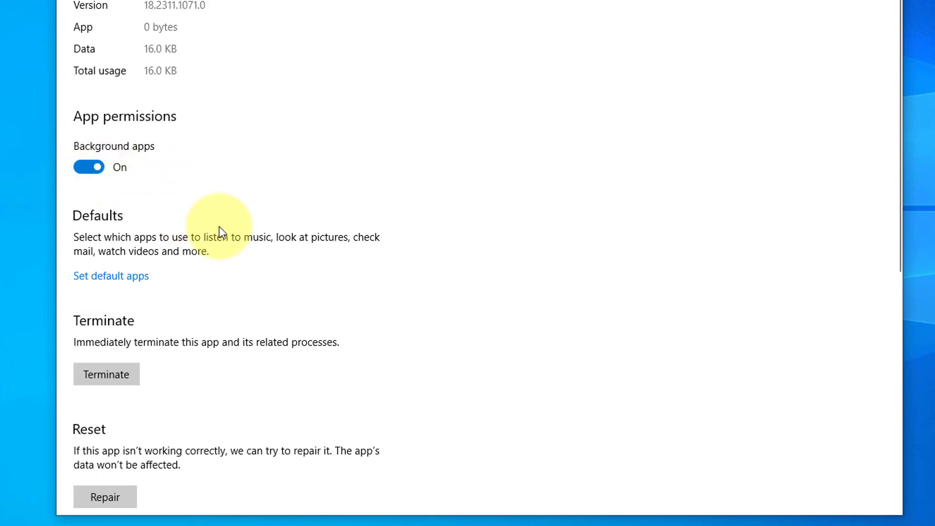
scroll(492, 302, down, 7)
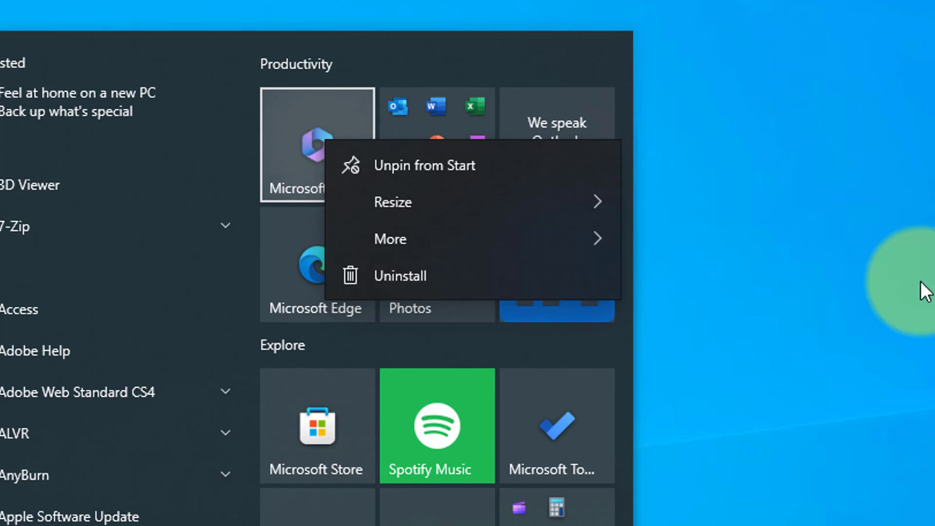
Step: Dismiss the Microsoft 365 tile's context menu with Esc
key(Escape)
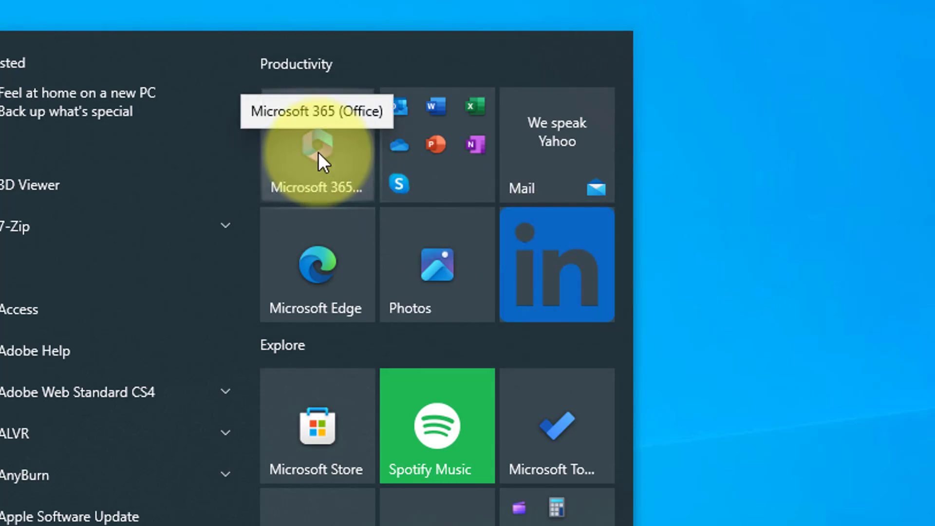
Step: Drag the Microsoft 365 tile below Edge and Photos into a new group named 'Example Group'
drag(318, 153, 329, 409)
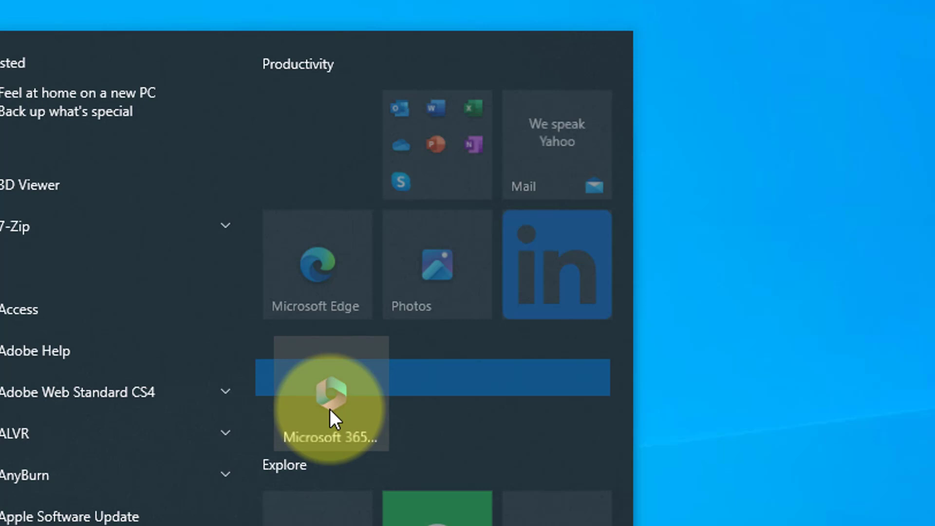
drag(330, 409, 329, 408)
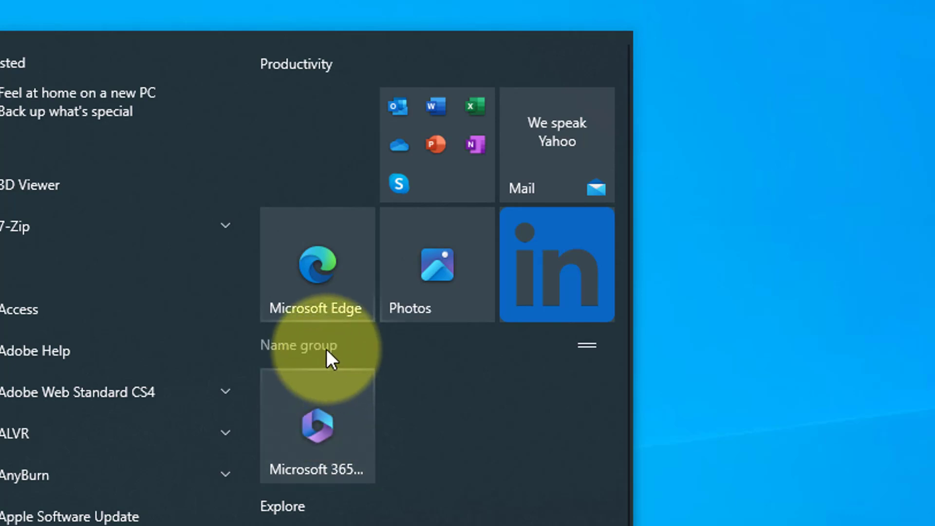
click(327, 349)
text(E)
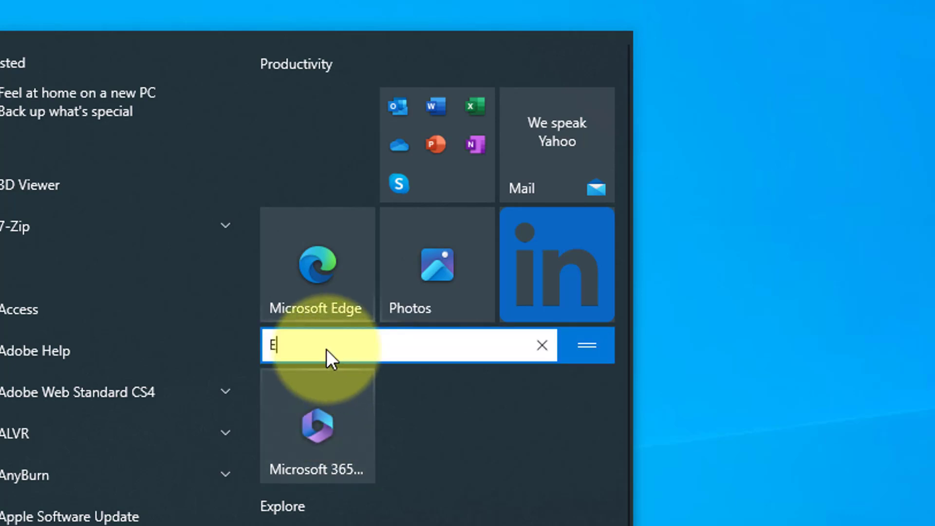
text(xample Group)
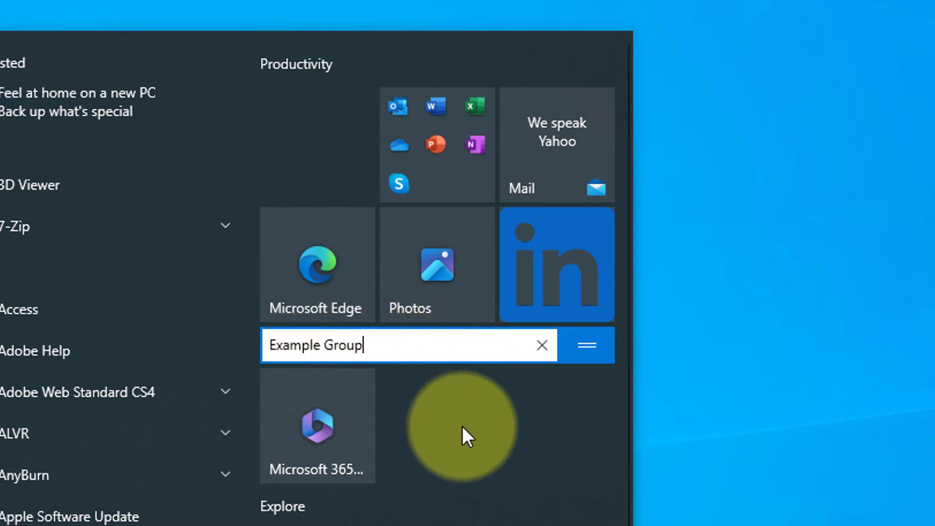
click(463, 426)
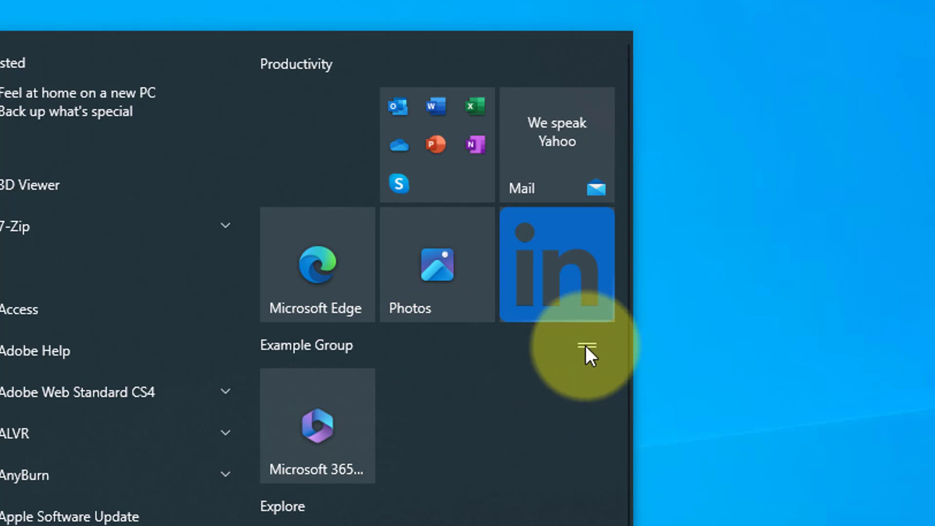
mouse_move(585, 346)
mouse_down()
mouse_move(587, 167)
mouse_move(574, 61)
mouse_move(584, 62)
mouse_move(585, 117)
mouse_move(574, 342)
mouse_up()
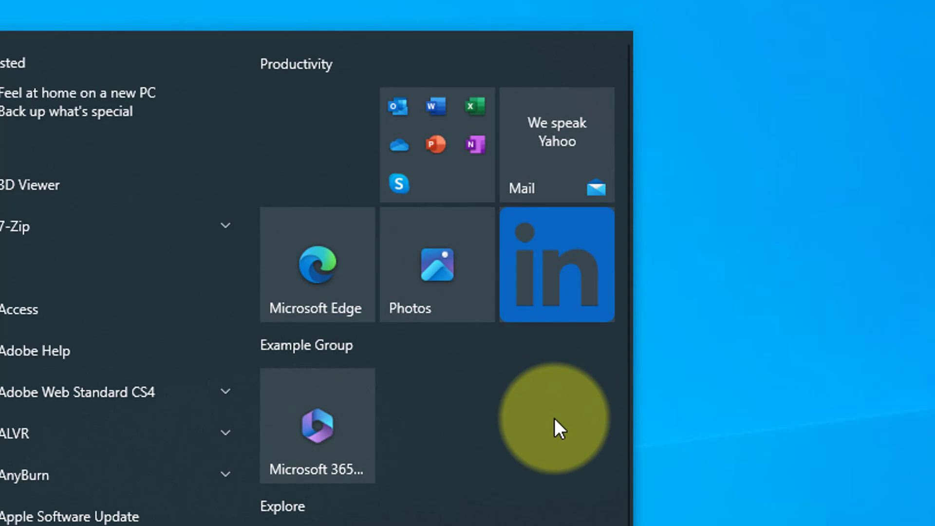
Step: Replace the group name 'Example Group' with 'Changing Group Name'
drag(328, 342, 330, 342)
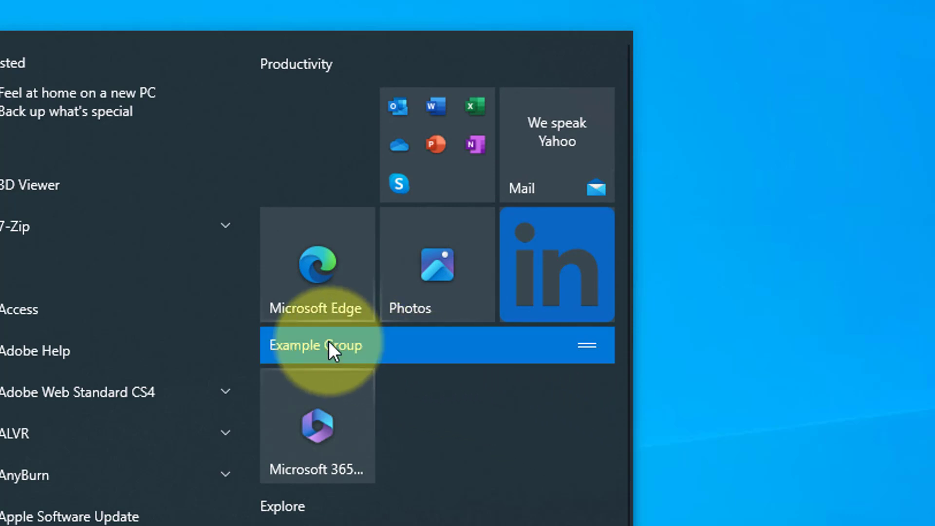
click(330, 341)
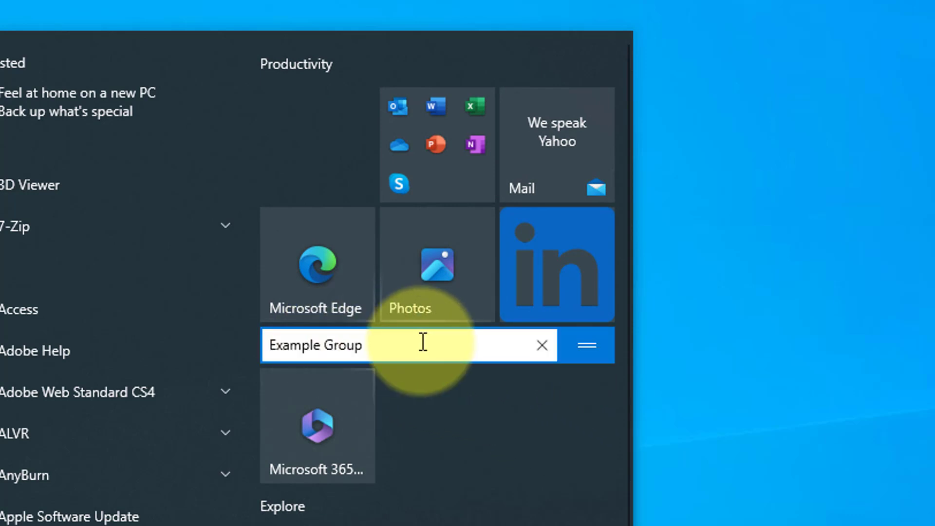
key(BackSpace)
key(BackSpace)
key(BackSpace)
key(BackSpace)
key(BackSpace)
key(BackSpace)
key(BackSpace)
key(BackSpace)
key(BackSpace)
key(BackSpace)
key(BackSpace)
key(BackSpace)
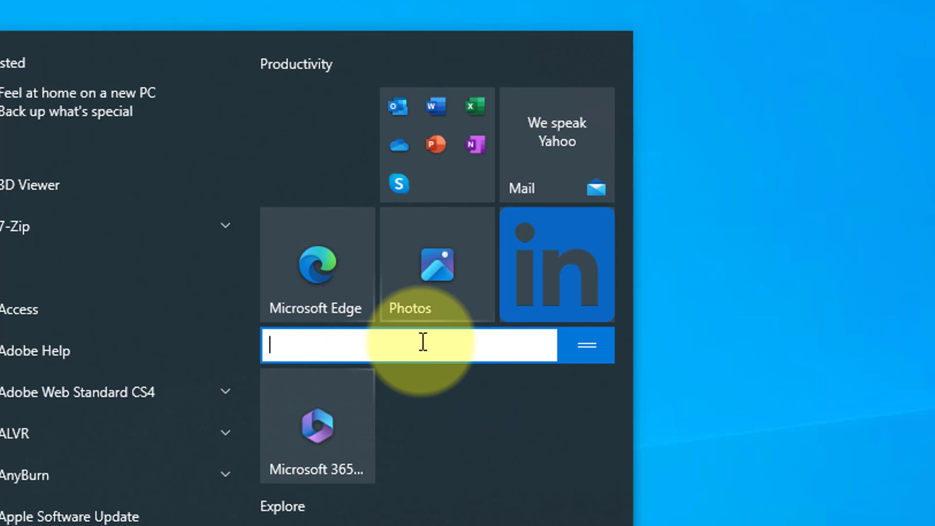
text(Changing G)
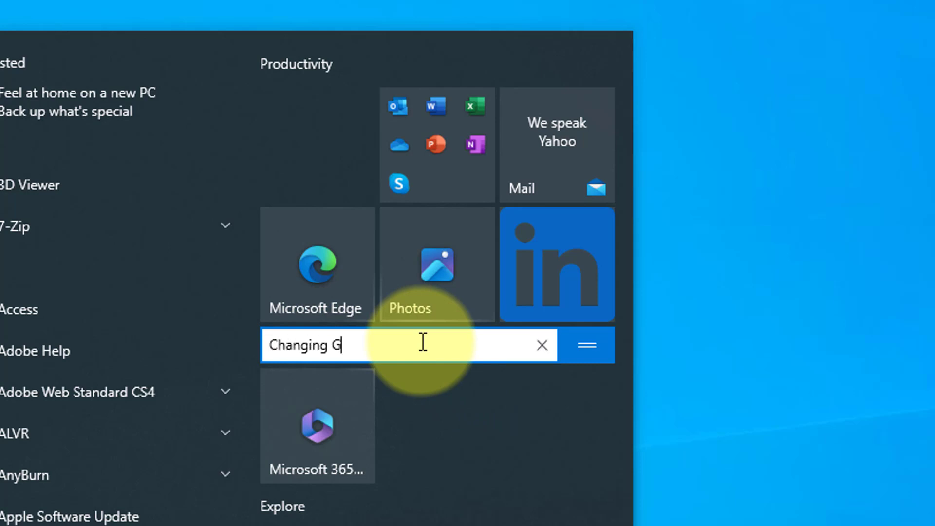
text(roup Name)
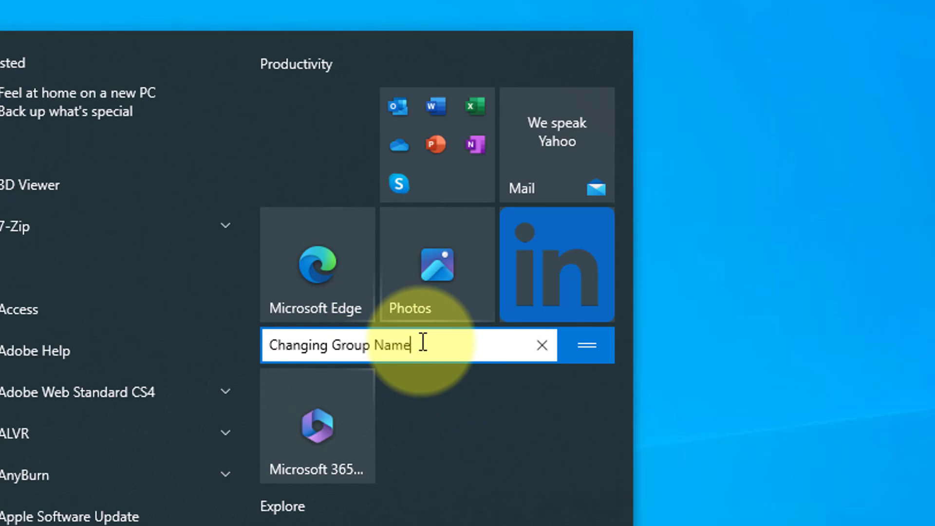
click(477, 407)
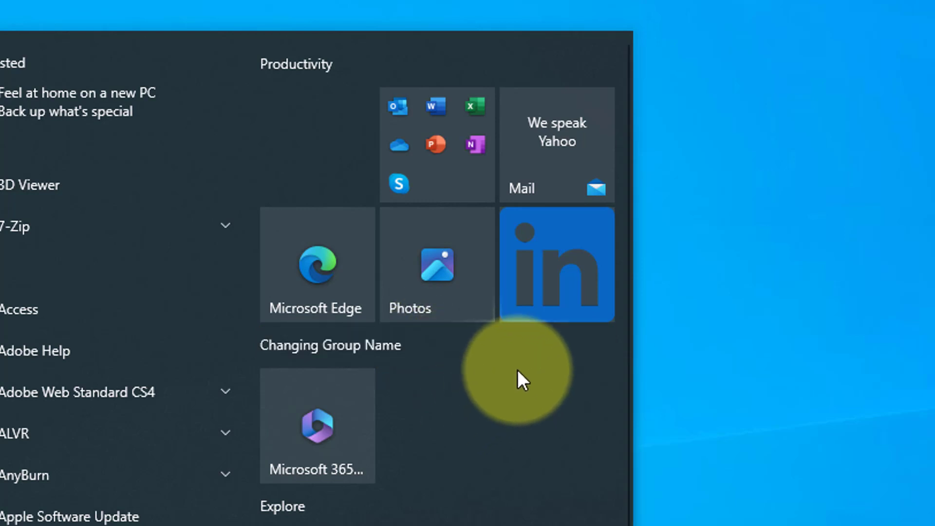
Step: Show the renamed group's options and close them without unpinning
mouse_move(566, 345)
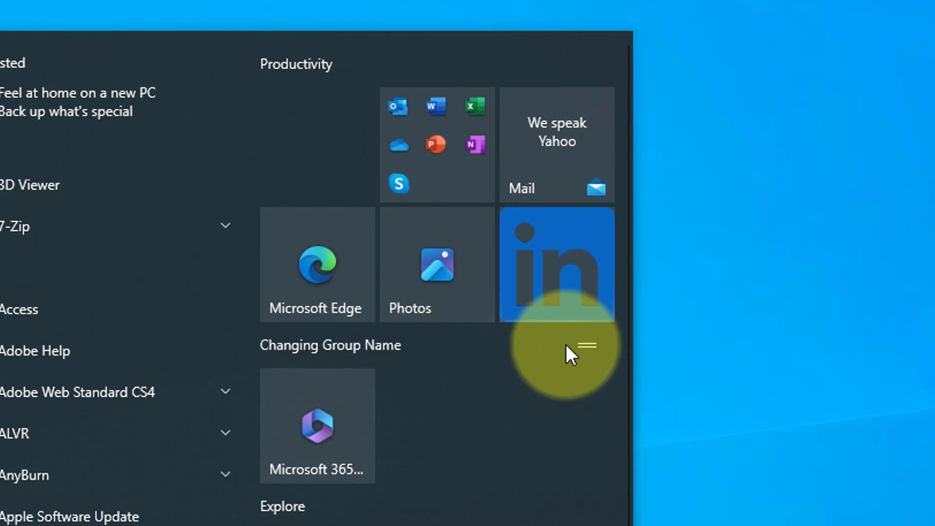
right_click(397, 342)
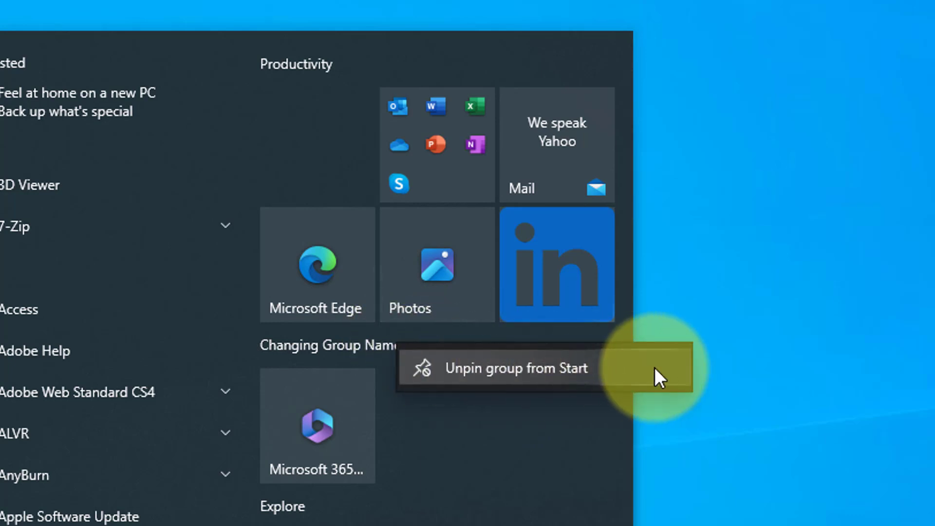
click(473, 447)
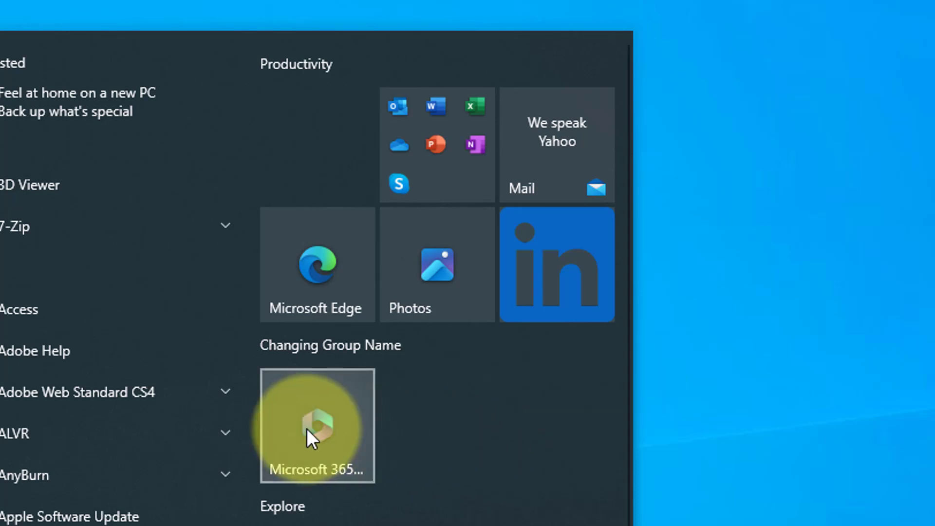
Step: Move the Microsoft 365 tile into Productivity, then drop it onto the desktop as a shortcut
drag(307, 428, 308, 141)
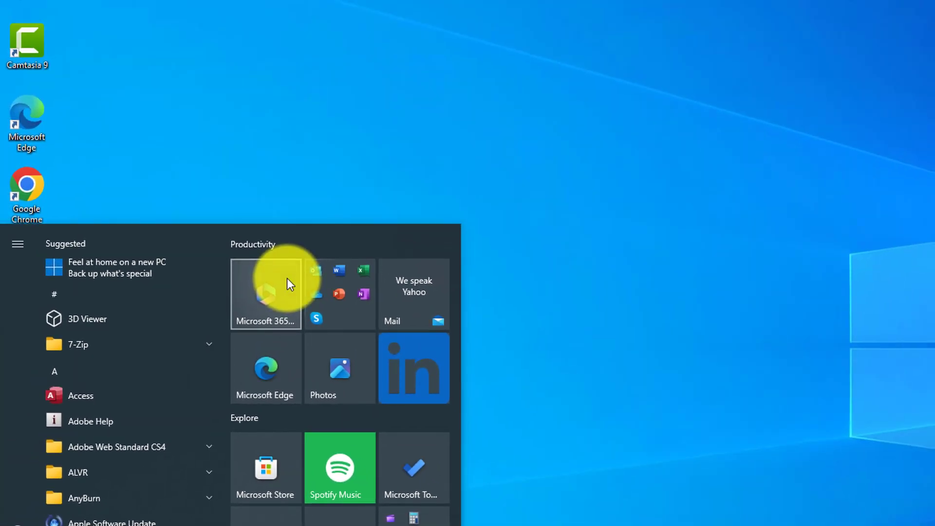
drag(287, 278, 299, 132)
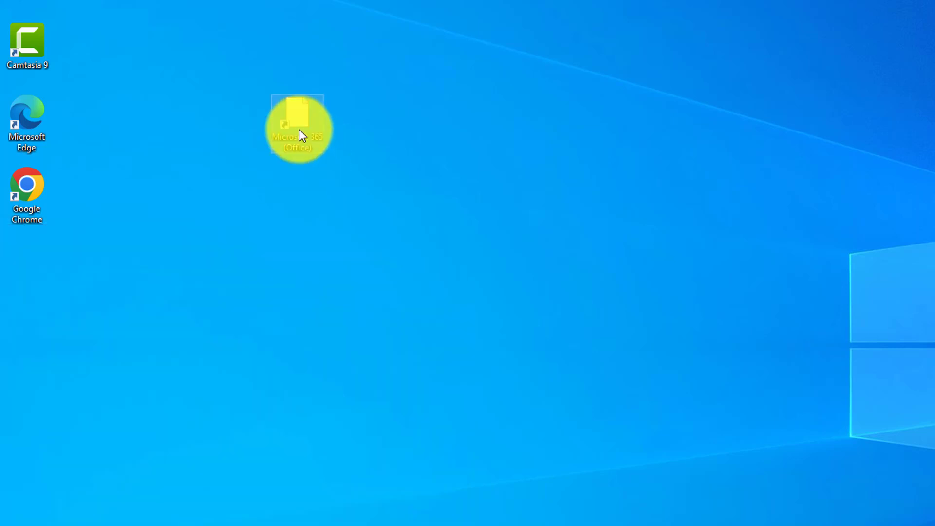
Step: Narrow the Start menu to three tile columns, shorten it, then stretch it to nearly full height
key(super)
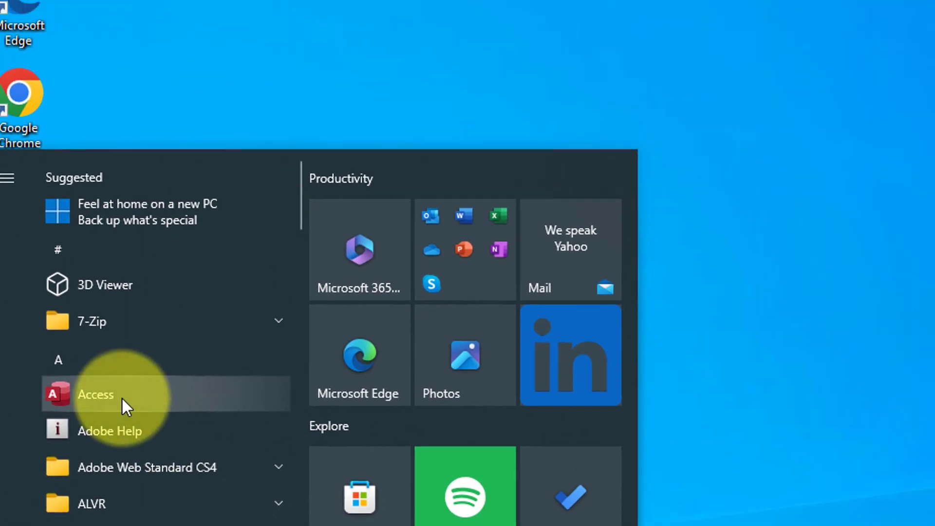
drag(122, 397, 383, 34)
key(super)
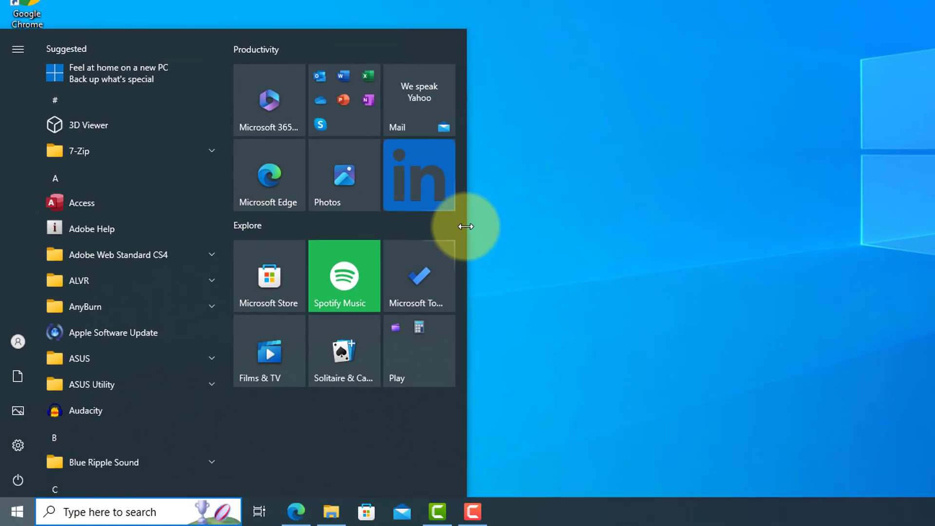
mouse_move(465, 226)
mouse_down()
mouse_move(735, 219)
mouse_move(466, 223)
mouse_up()
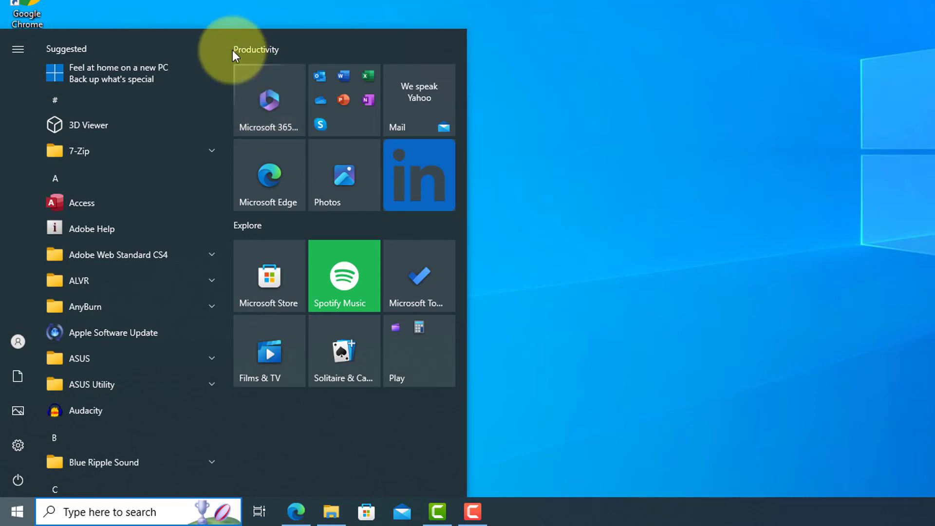
drag(223, 30, 222, 146)
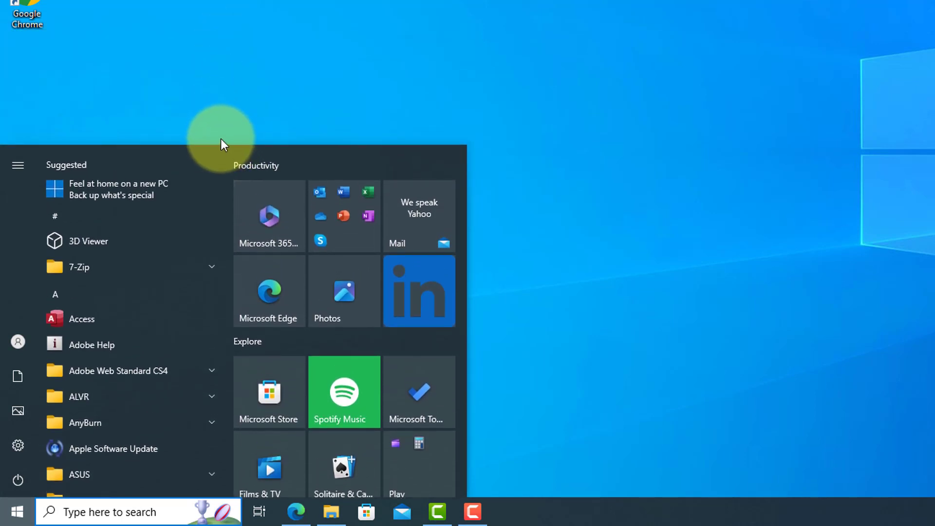
drag(218, 146, 230, 32)
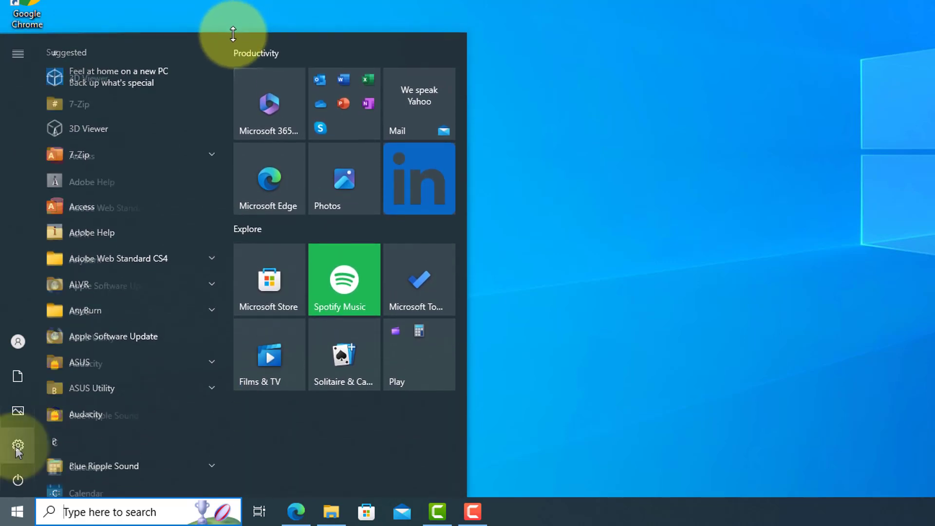
Step: Open Windows Settings from the Start rail and go to the Personalisation Background page
mouse_move(18, 450)
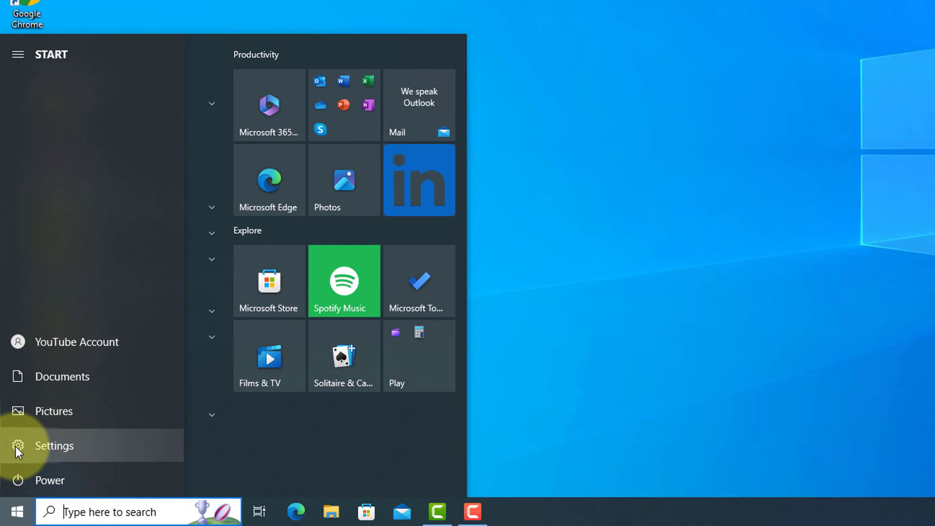
click(17, 448)
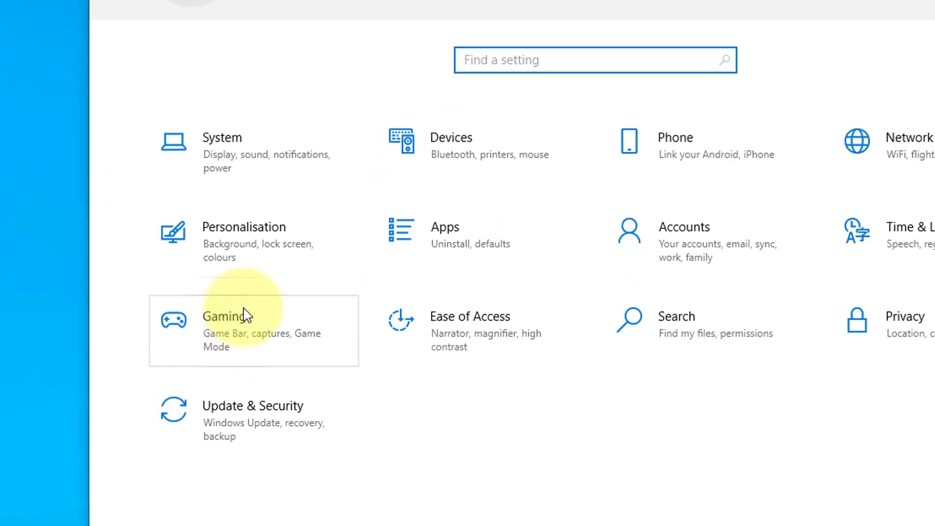
click(331, 239)
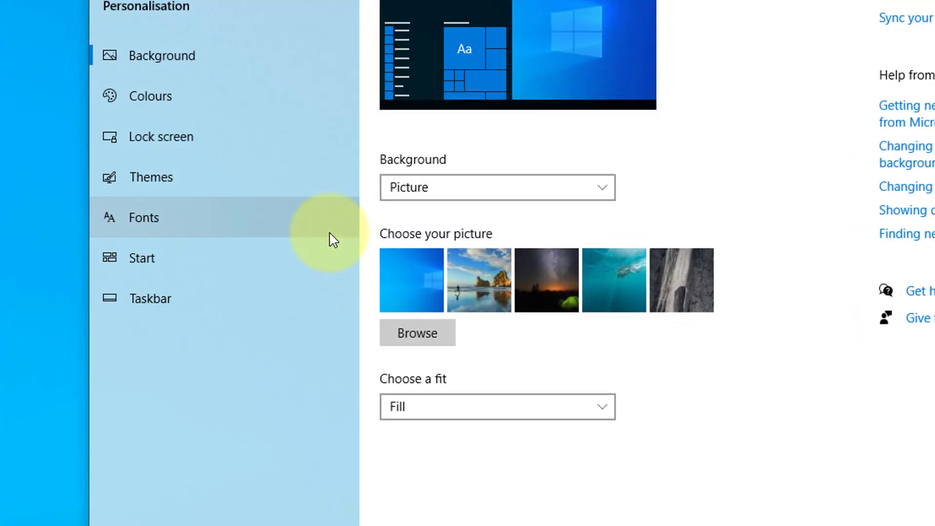
Step: On the Start settings page, turn on Use Start full screen and preview the full-screen Start menu
click(212, 266)
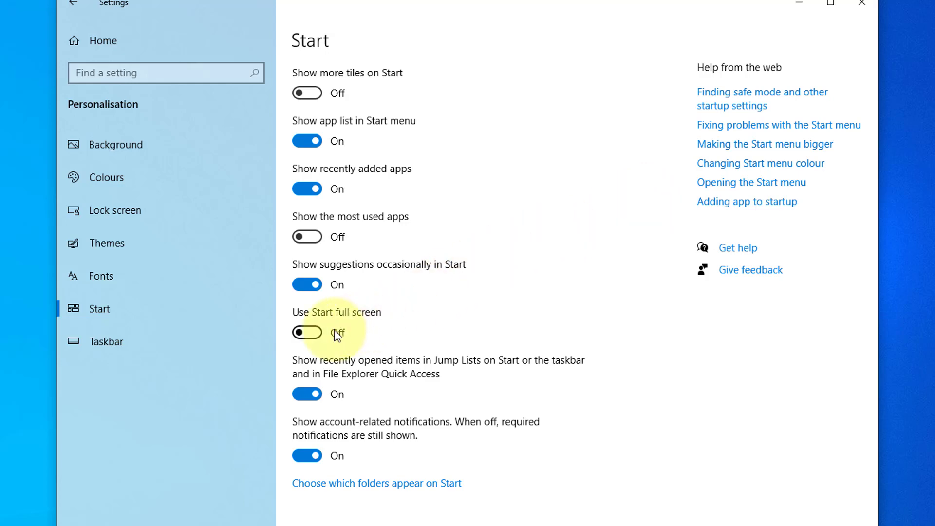
click(311, 330)
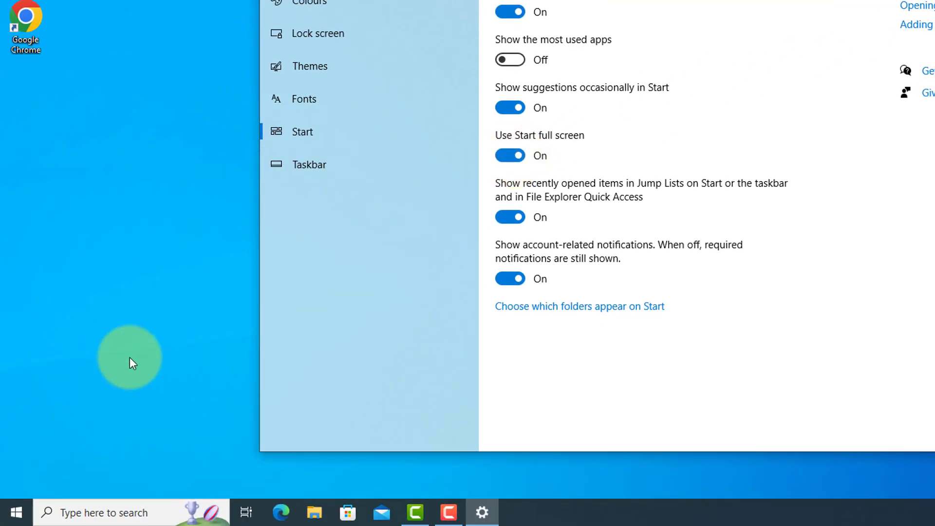
click(5, 520)
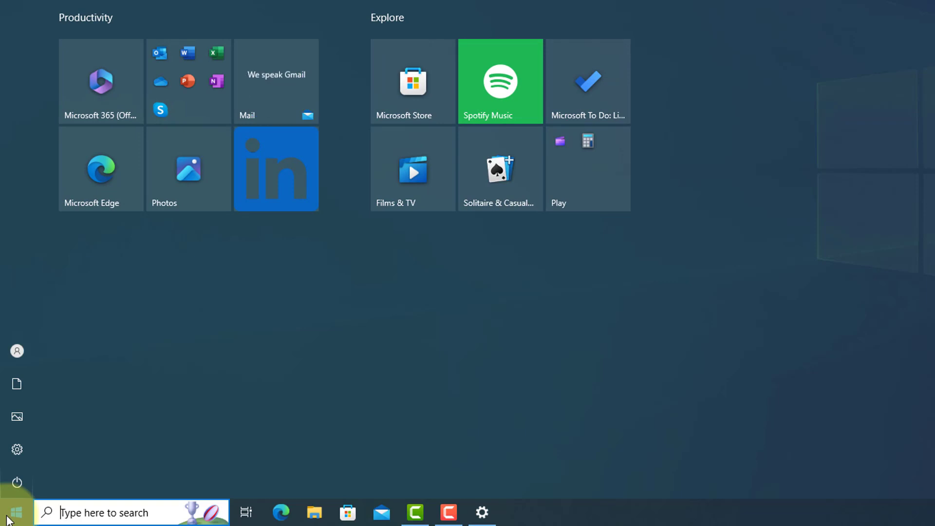
Step: Close Start, turn full-screen Start back off, and go to Choose which folders appear on Start
click(7, 520)
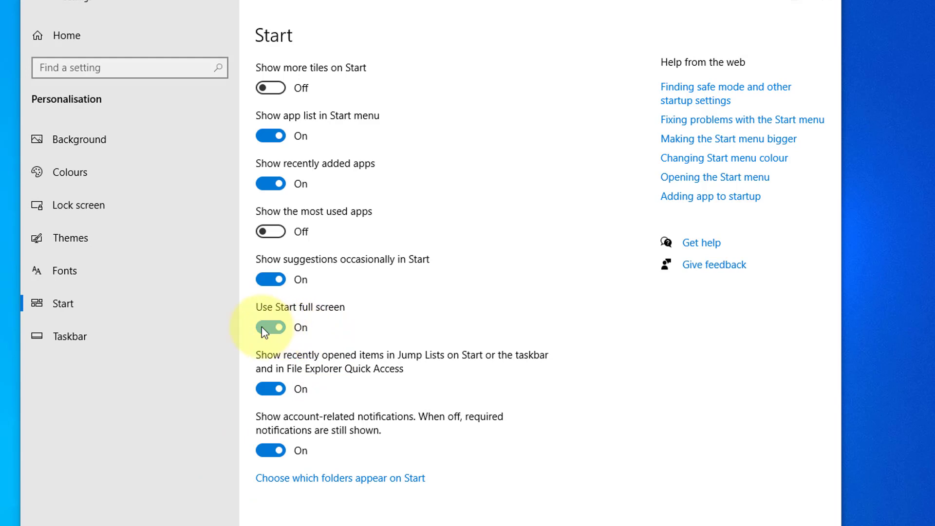
click(270, 327)
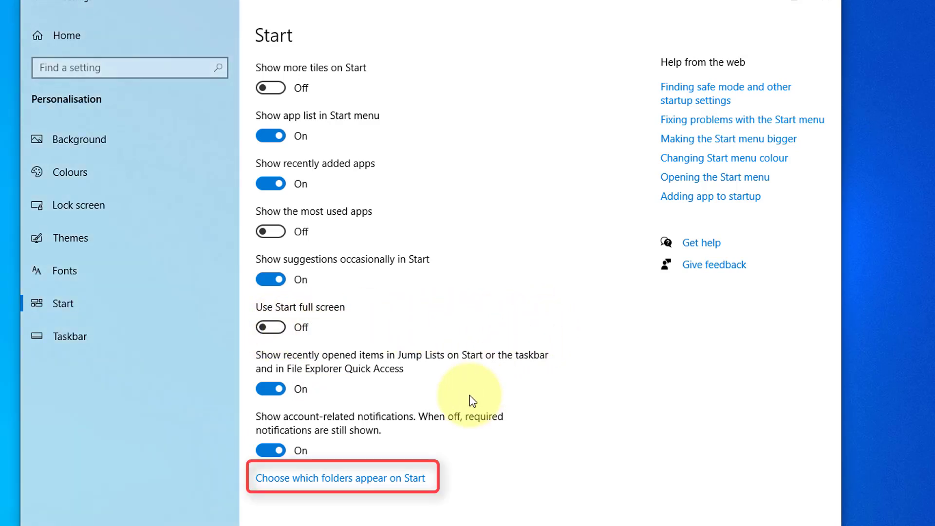
click(385, 480)
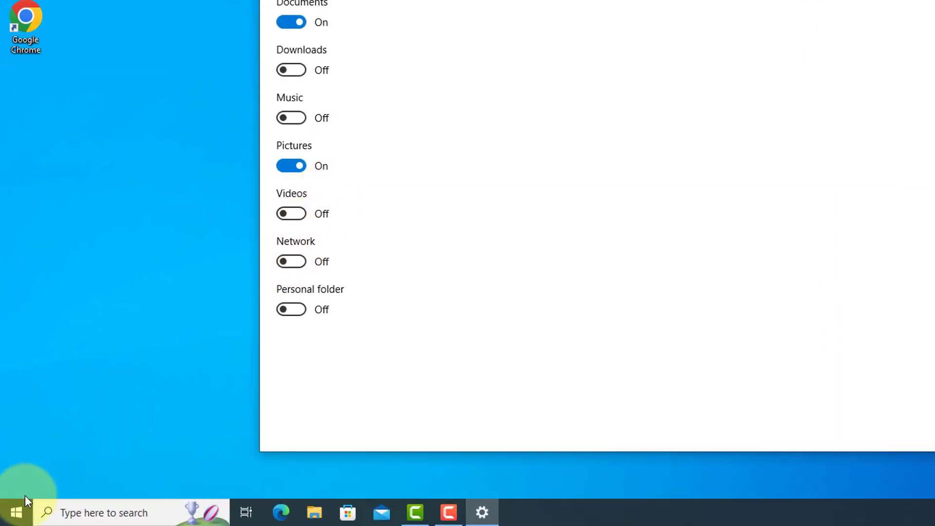
click(15, 512)
mouse_move(9, 390)
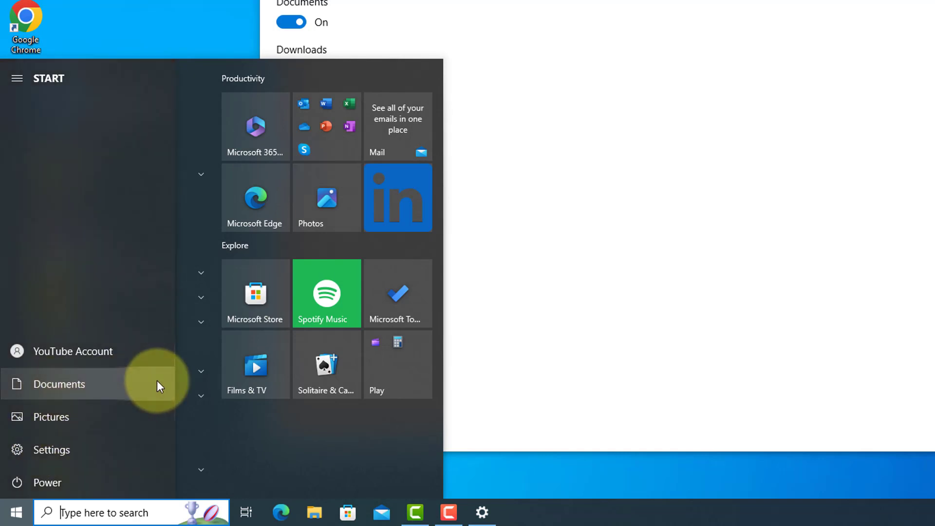
click(605, 77)
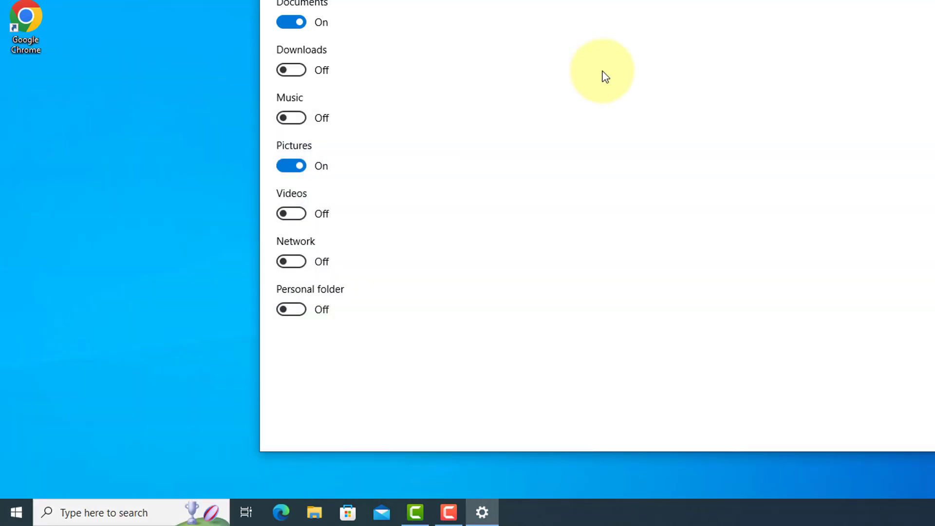